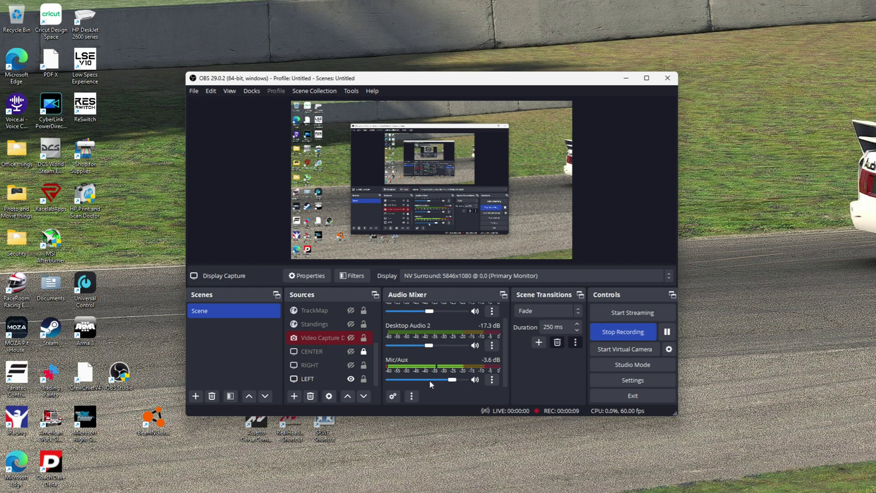
Review the LEFT, CENTER and RIGHT monitor sources, toggle RIGHT's visibility, and bring up the add-source list
click(356, 379)
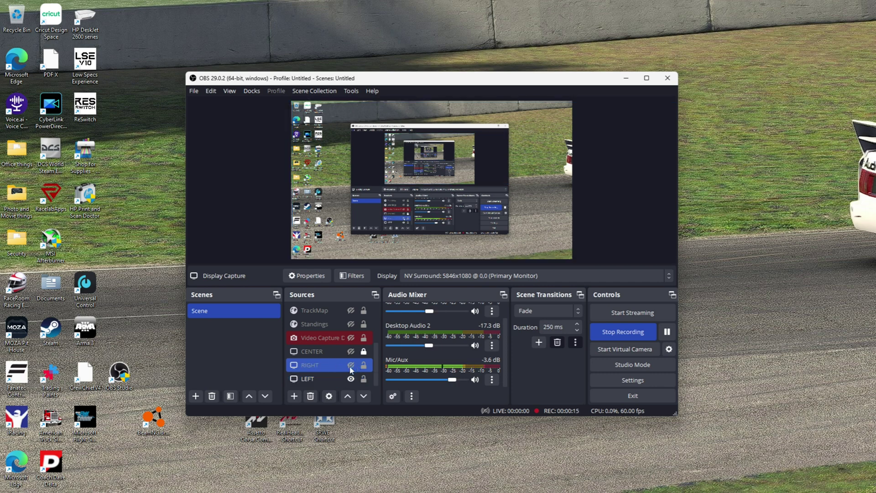
click(316, 354)
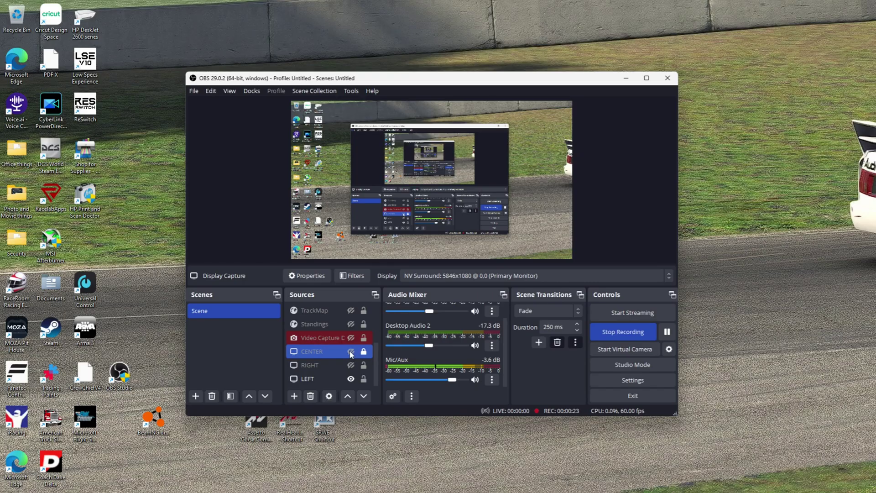
click(340, 379)
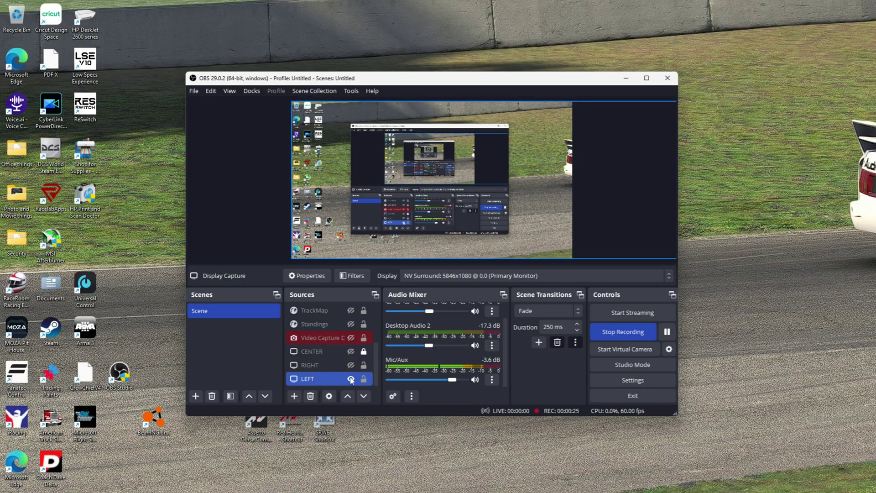
click(347, 367)
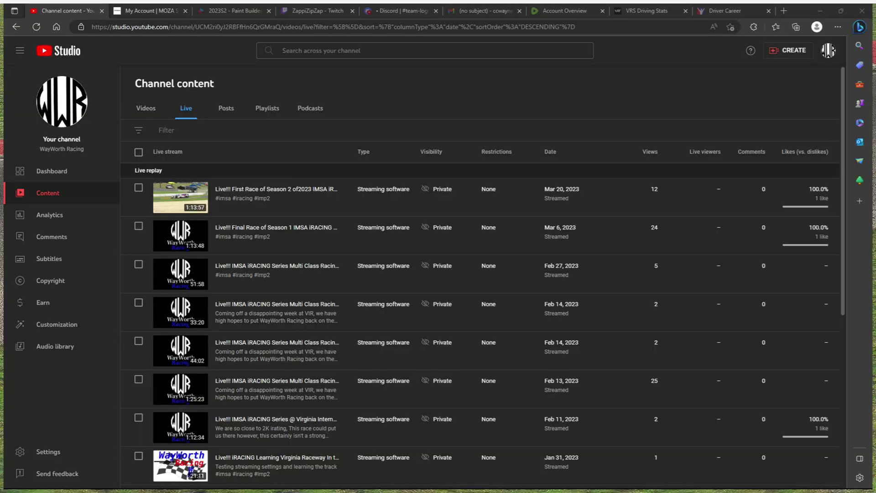
click(351, 365)
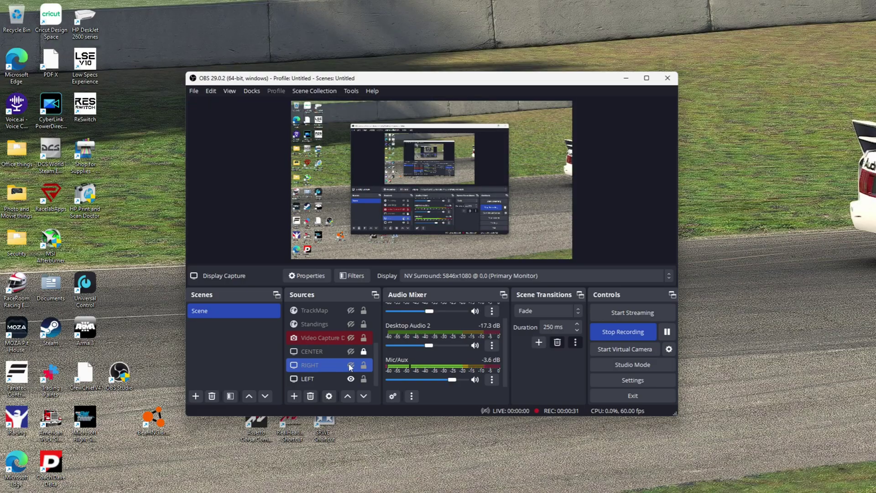
click(351, 381)
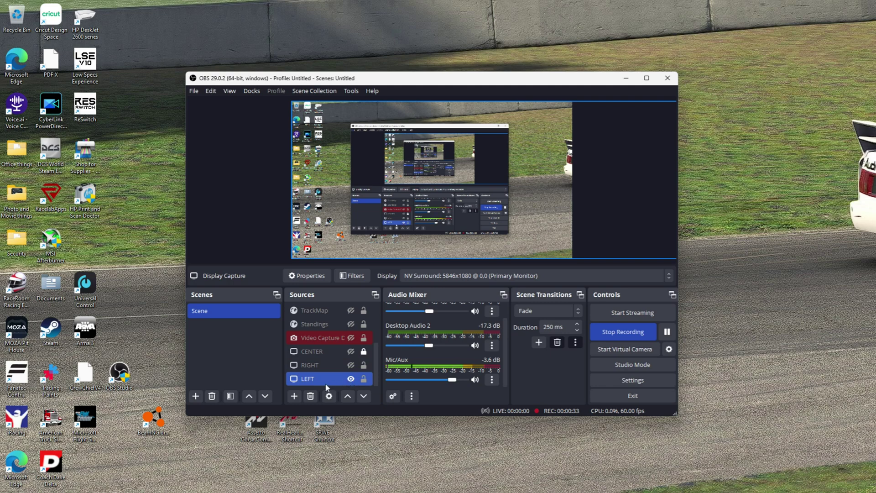
click(294, 396)
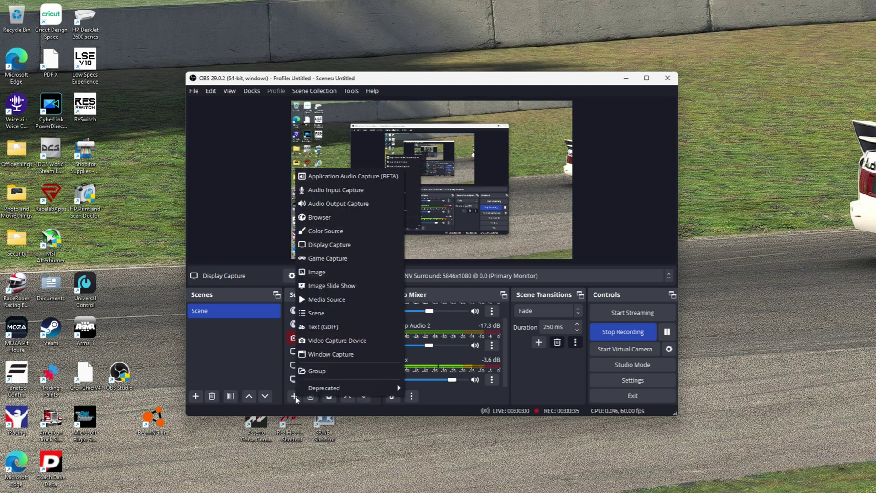
Add a new Display Capture source named 'Display Capture 2'
click(334, 245)
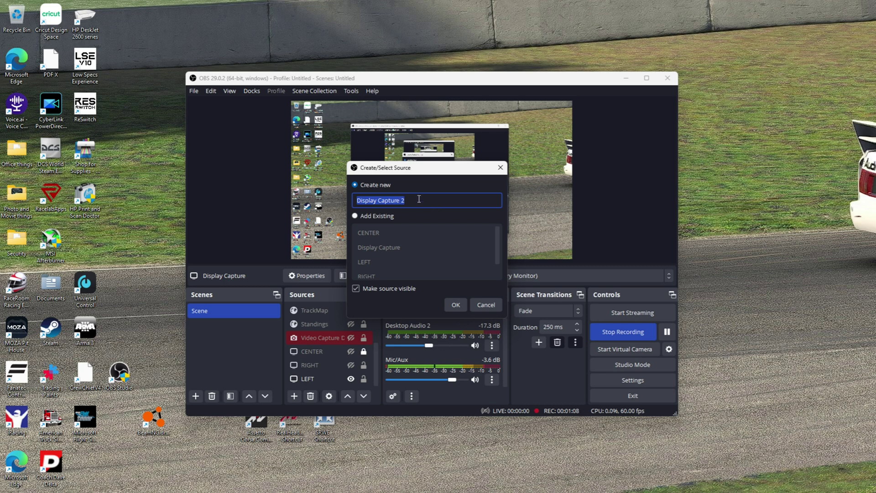
click(453, 304)
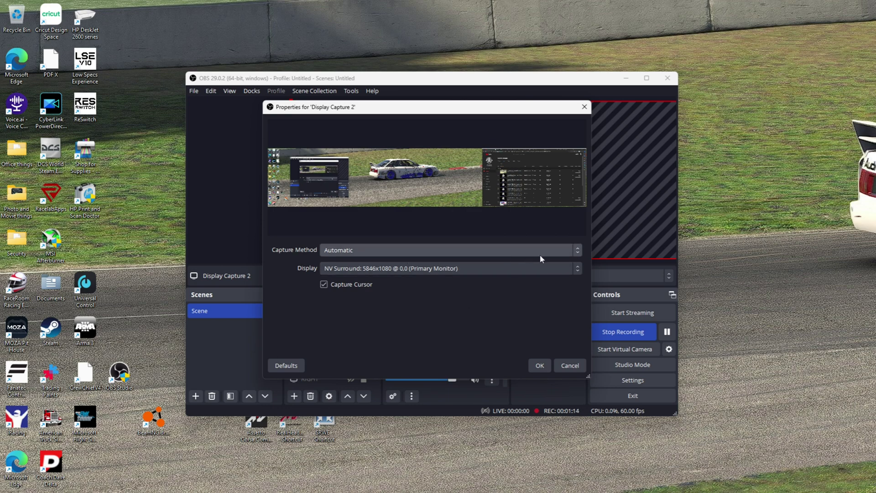
Keep Automatic as Display Capture 2's capture method
click(577, 251)
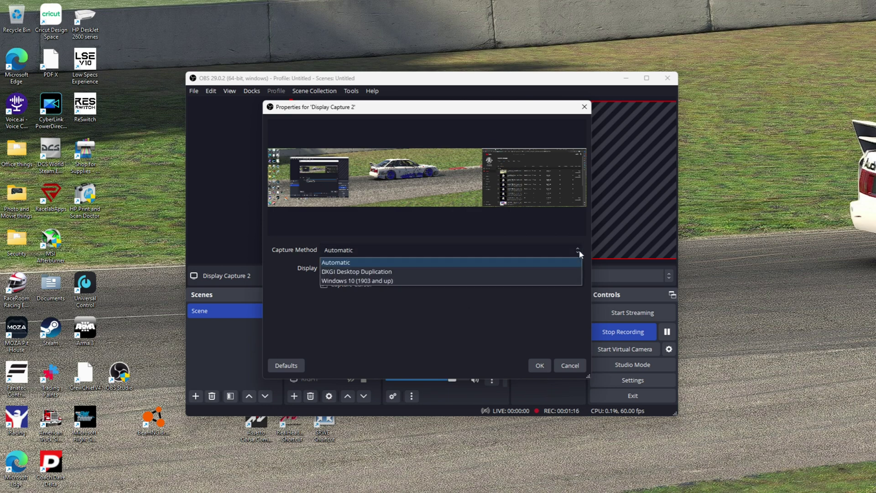
click(578, 250)
click(578, 251)
click(563, 258)
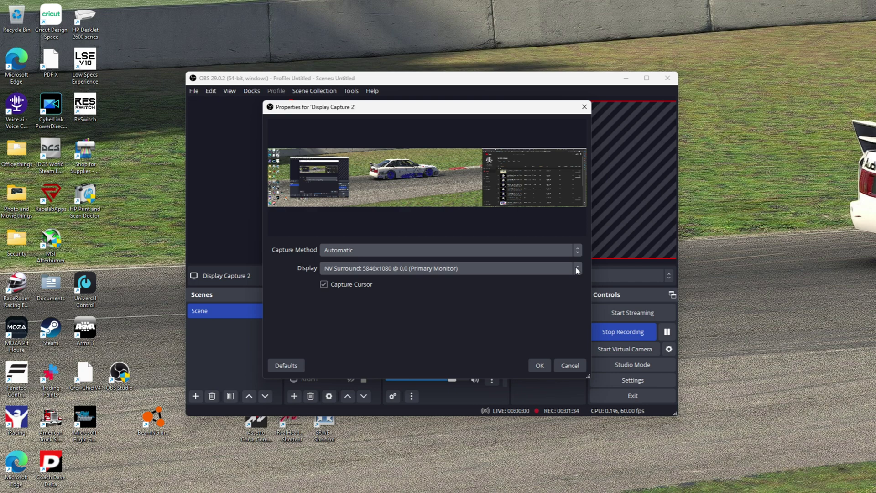
Keep the NV Surround 5846x1080 display selected and confirm the properties
click(576, 270)
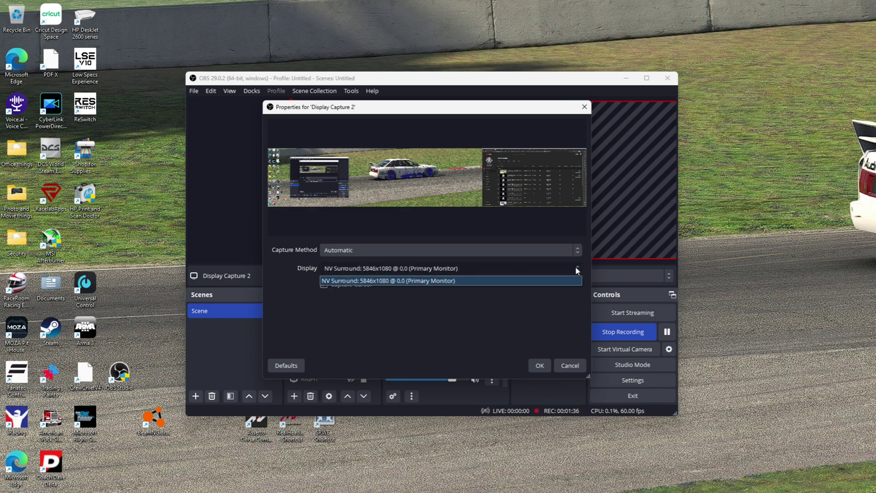
click(576, 271)
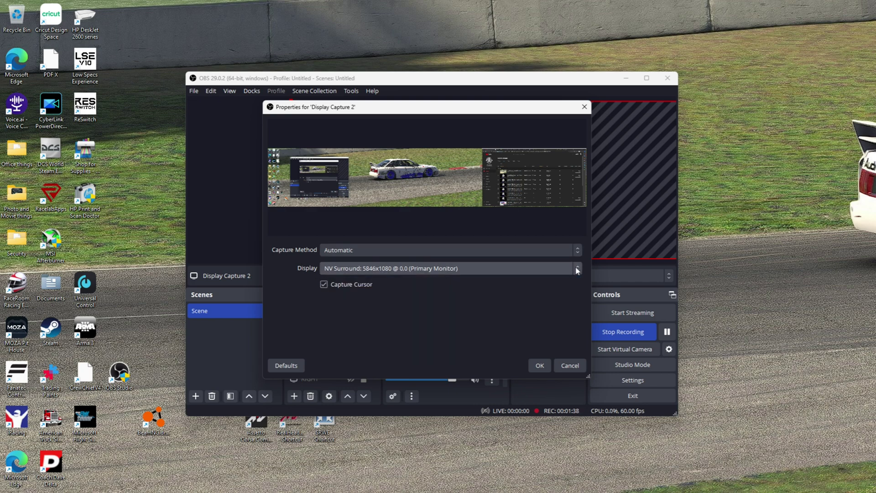
click(577, 270)
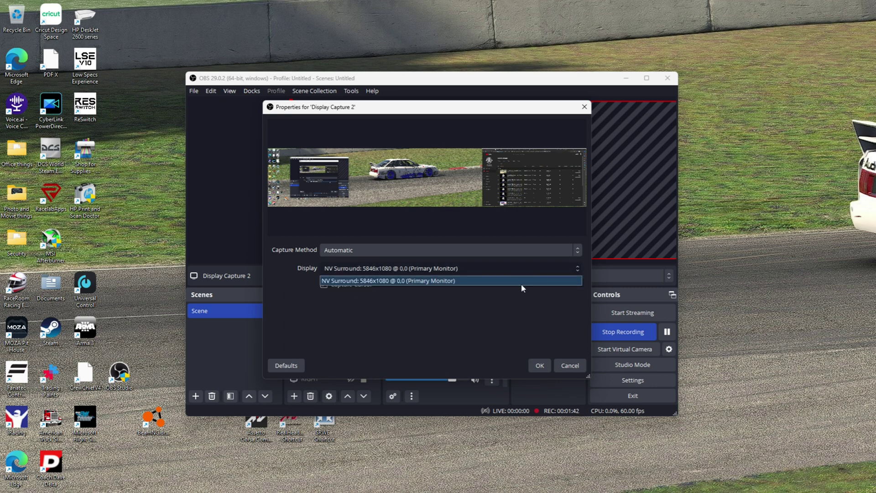
click(579, 269)
click(578, 269)
click(579, 269)
click(579, 268)
click(578, 269)
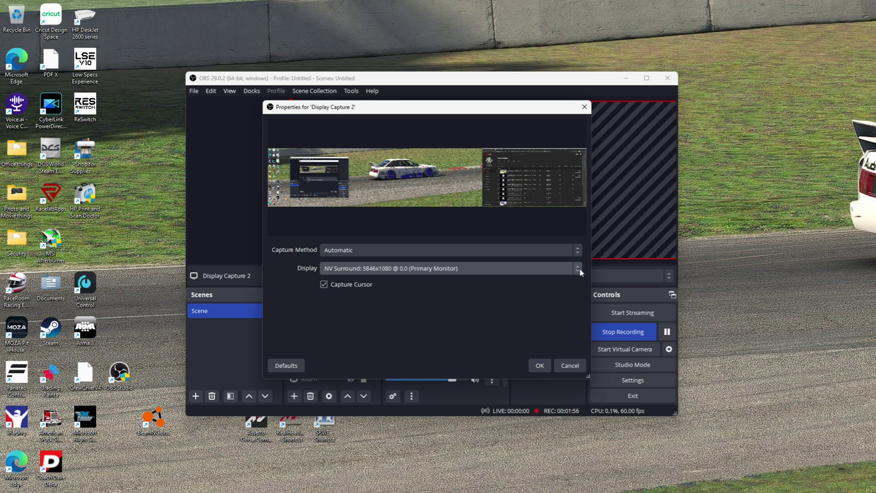
click(539, 365)
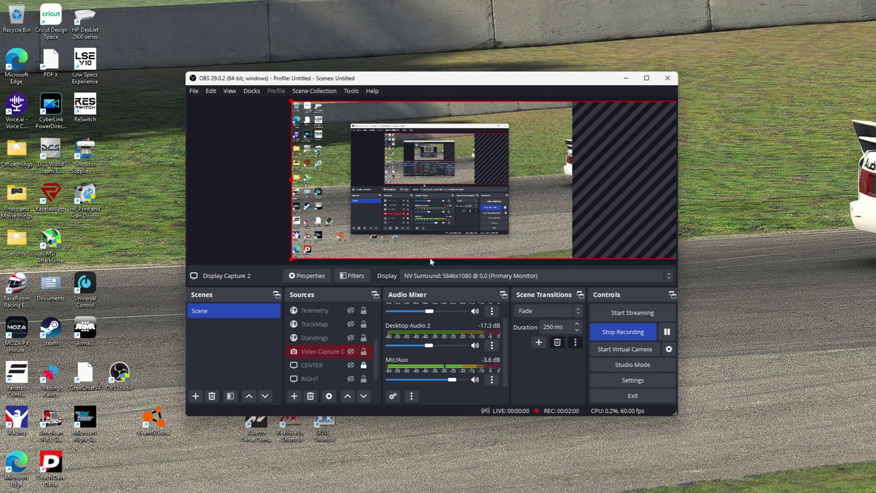
Select the original Display Capture source, then the LEFT monitor source
click(261, 205)
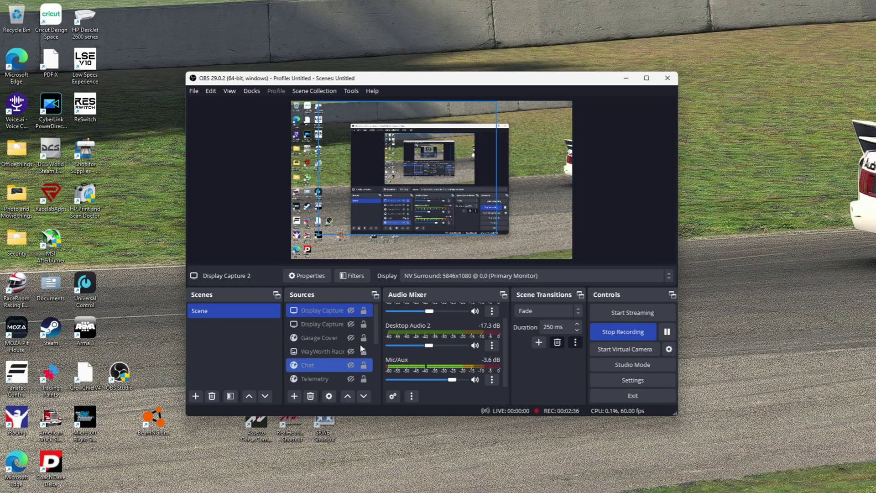
click(344, 382)
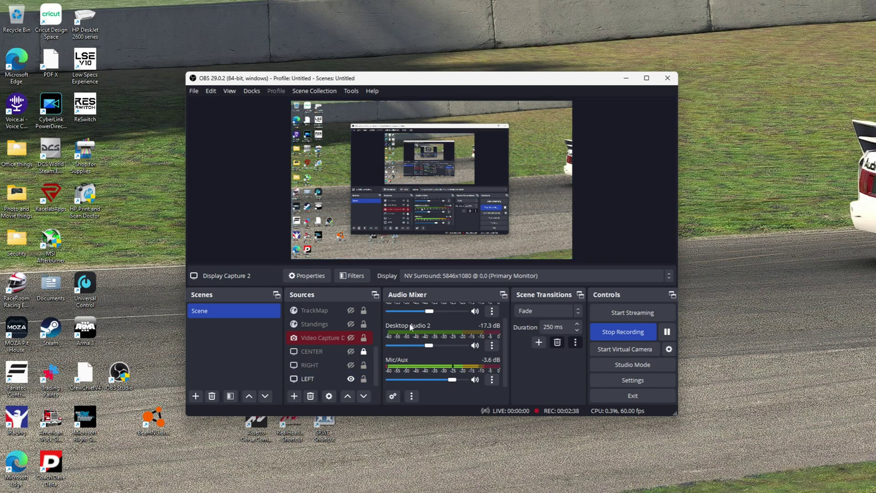
scroll(349, 382, up, 3)
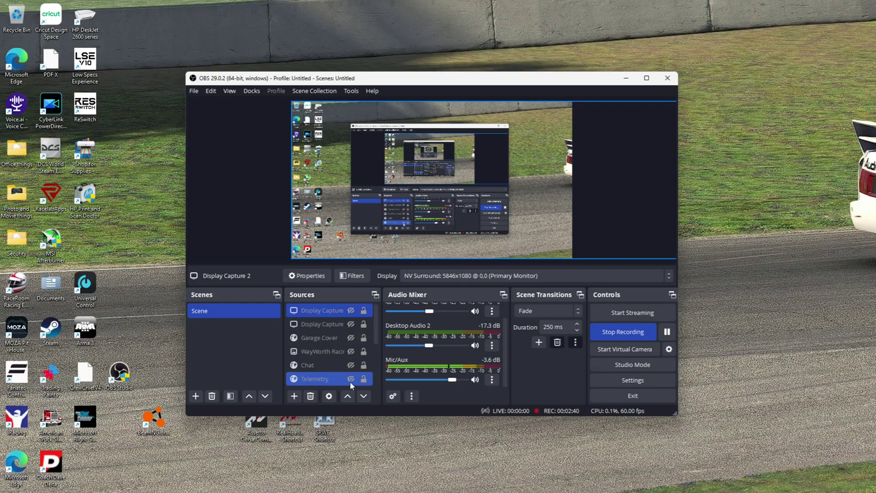
click(322, 310)
click(351, 311)
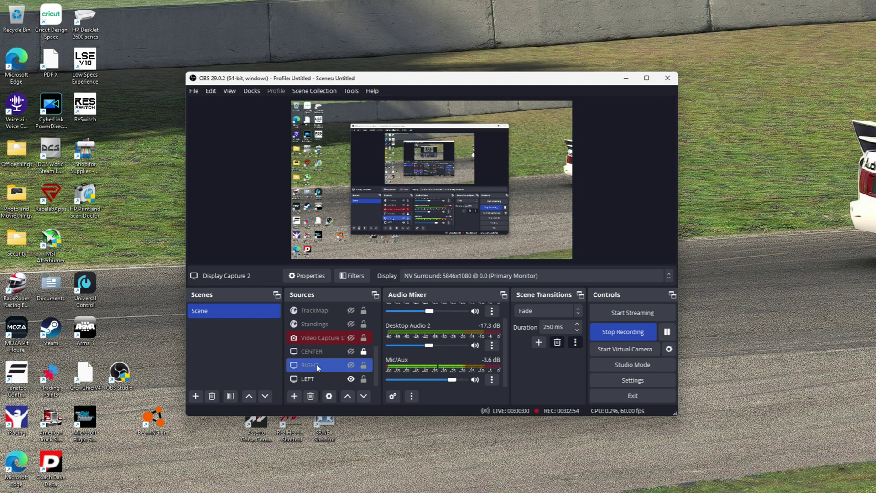
click(318, 380)
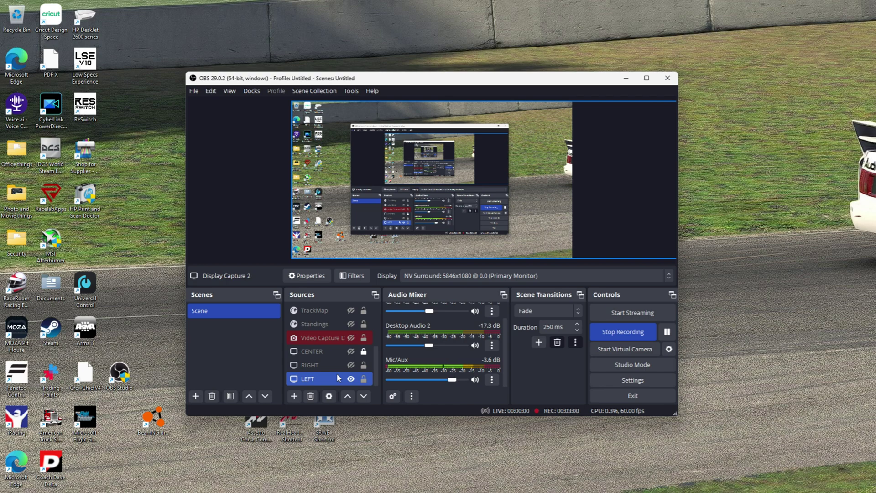
click(348, 365)
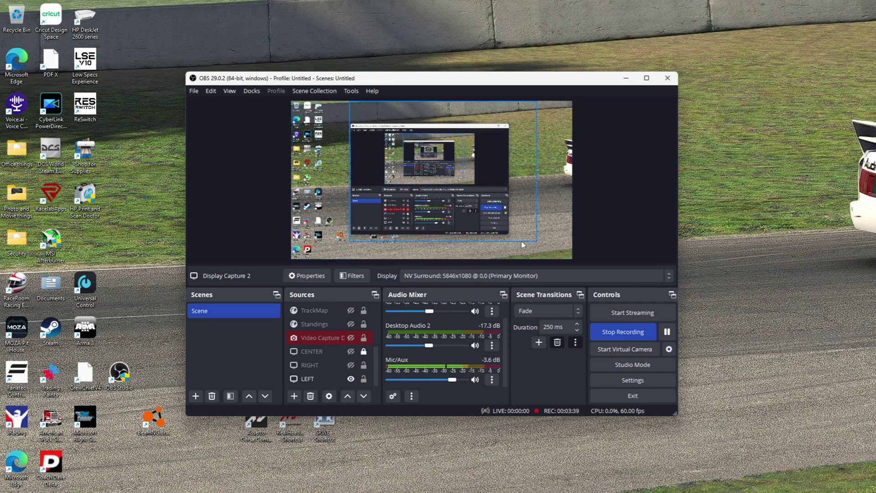
scroll(374, 355, up, 2)
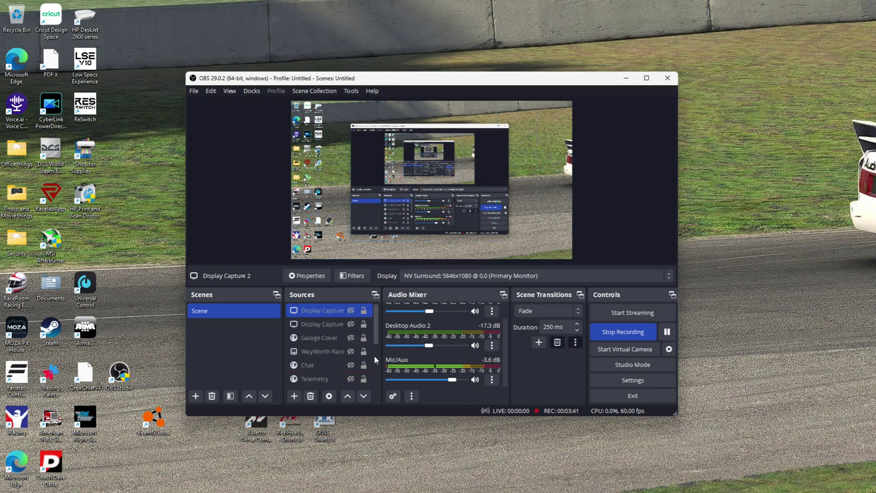
scroll(374, 355, down, 3)
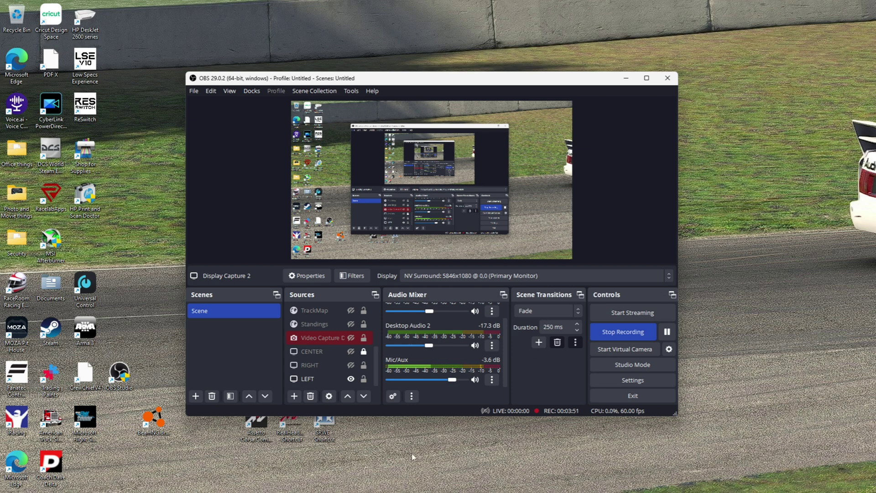
click(353, 365)
scroll(354, 365, up, 2)
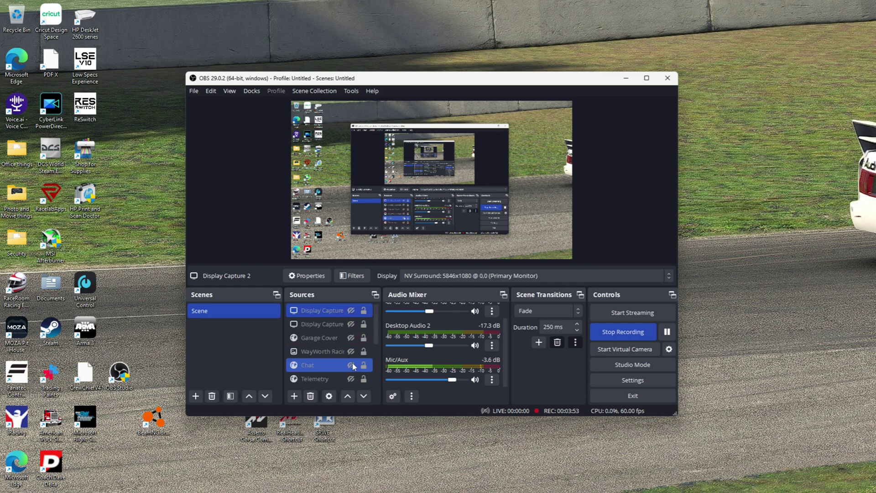
scroll(354, 365, down, 2)
click(354, 382)
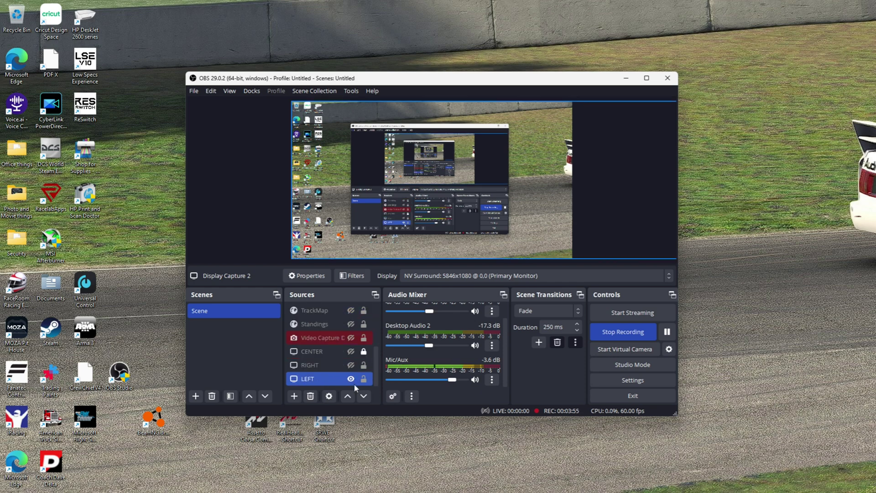
click(354, 384)
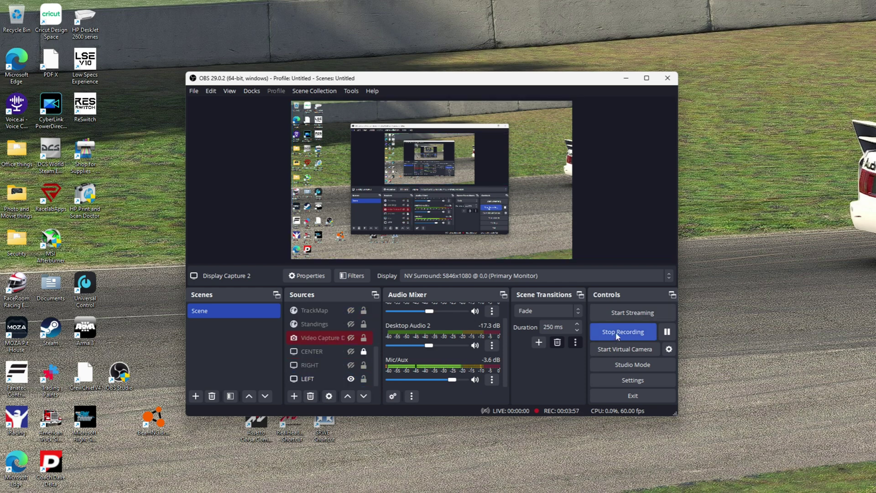